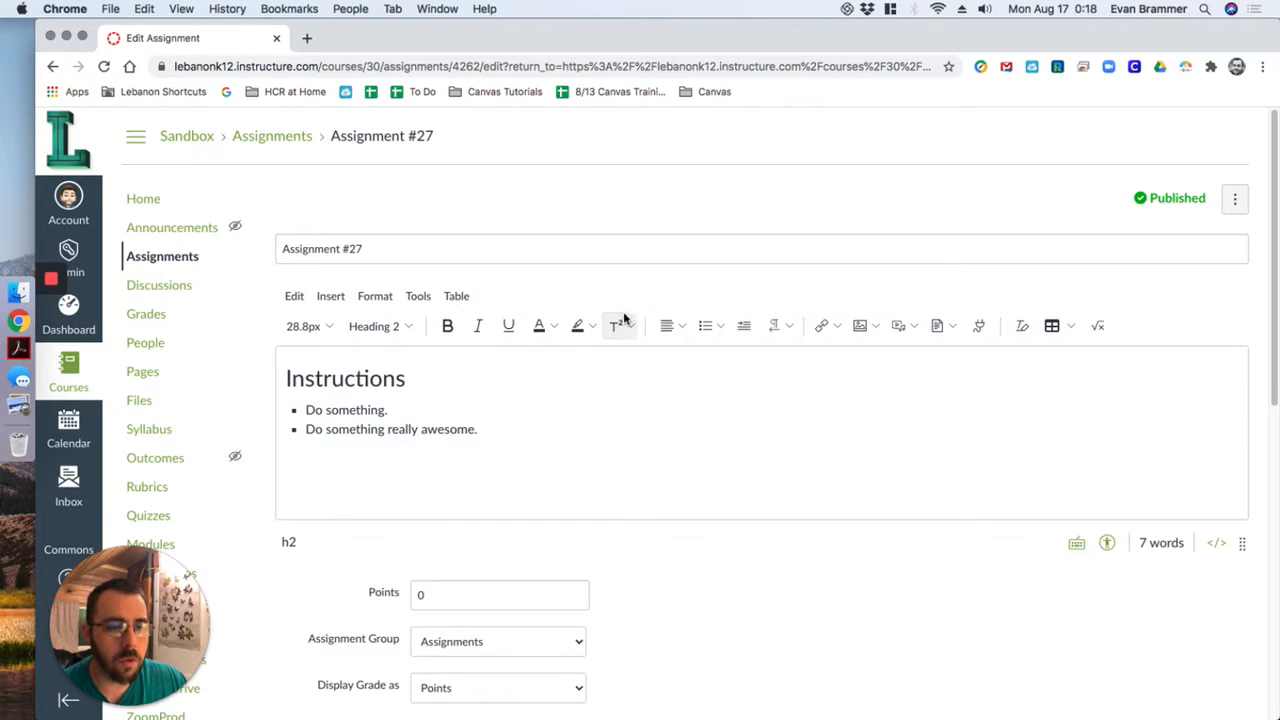
# Set the assignment's submission type to External Tool and choose Google Drive Cloud Assignment as the tool
pyautogui.scroll(-5, 620, 323)
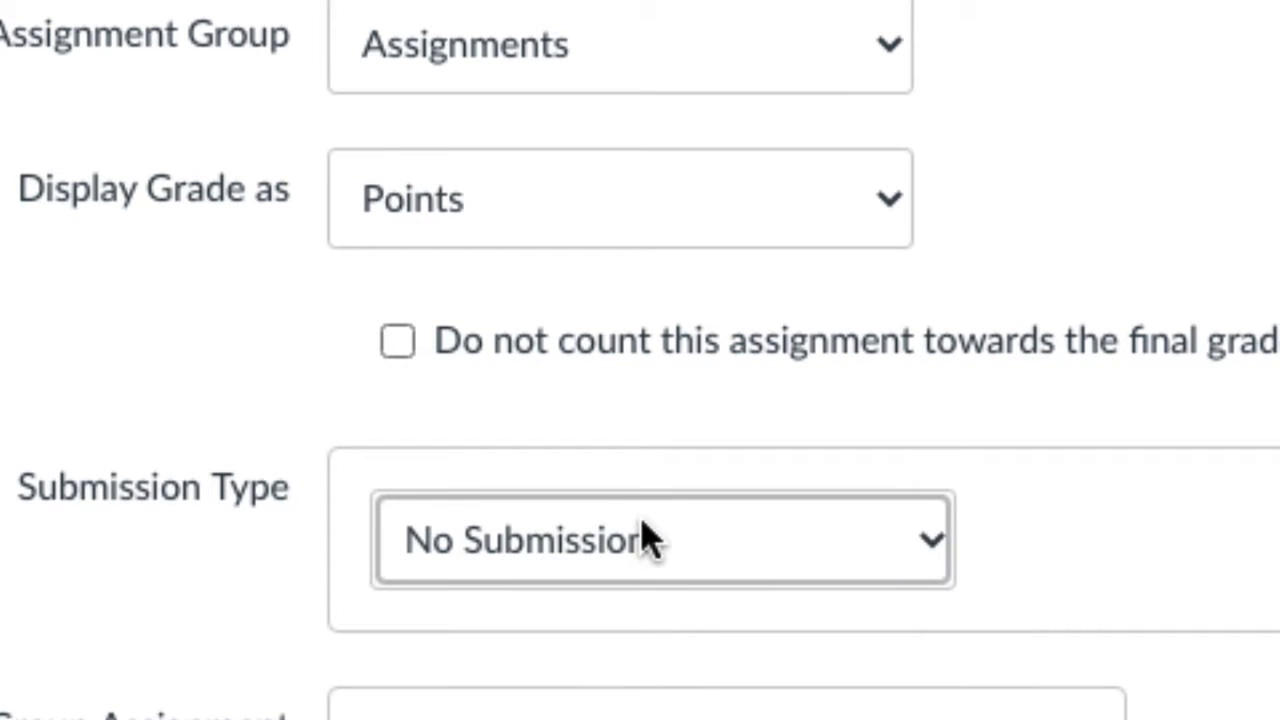
pyautogui.click(708, 537)
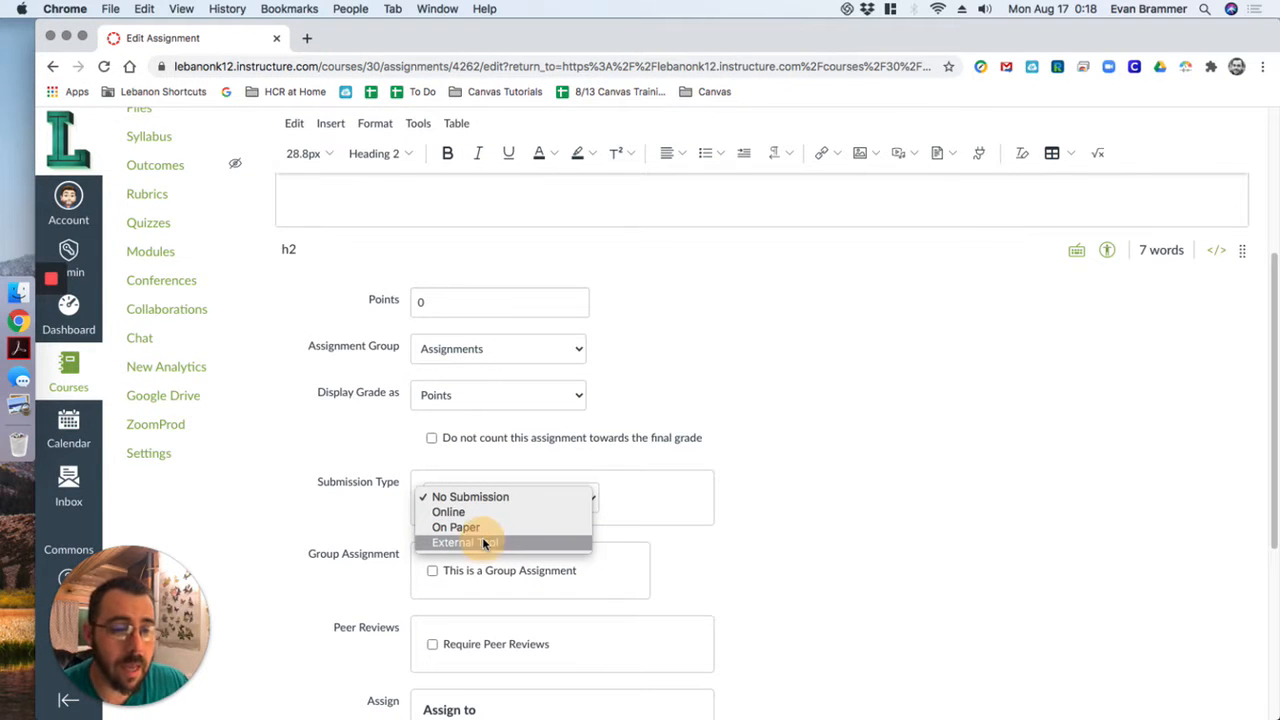
pyautogui.click(484, 541)
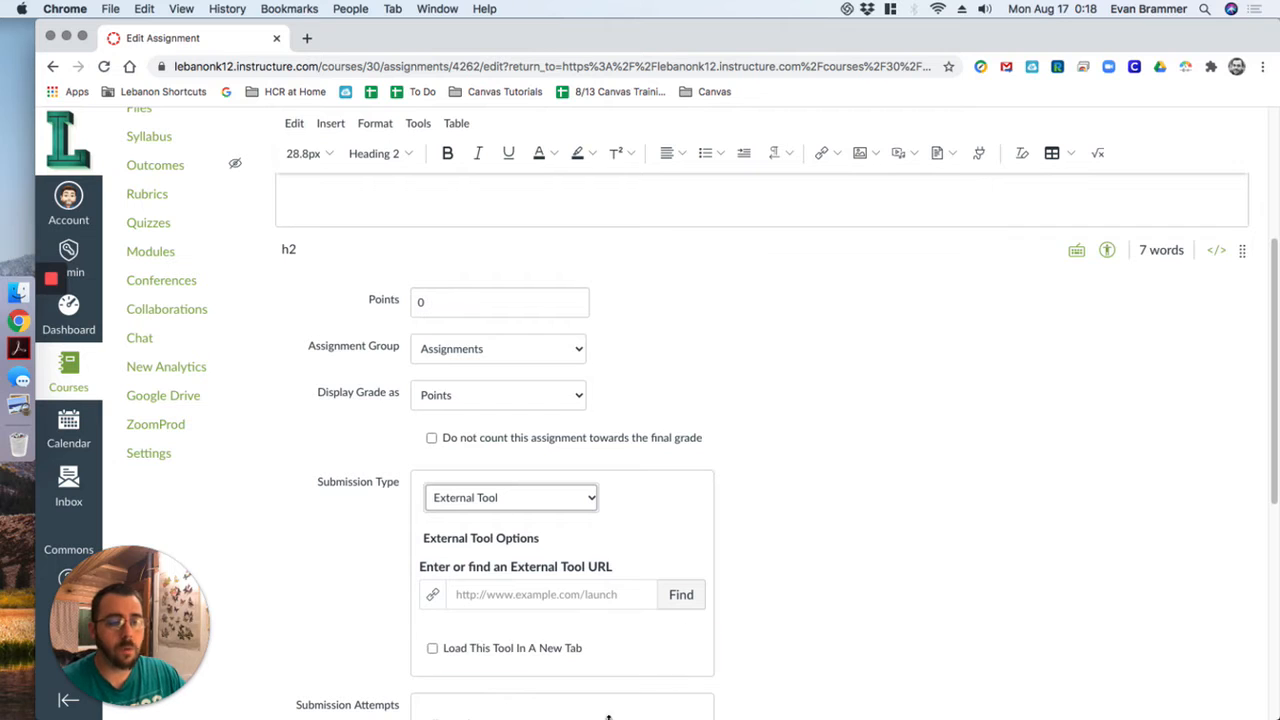
pyautogui.click(692, 598)
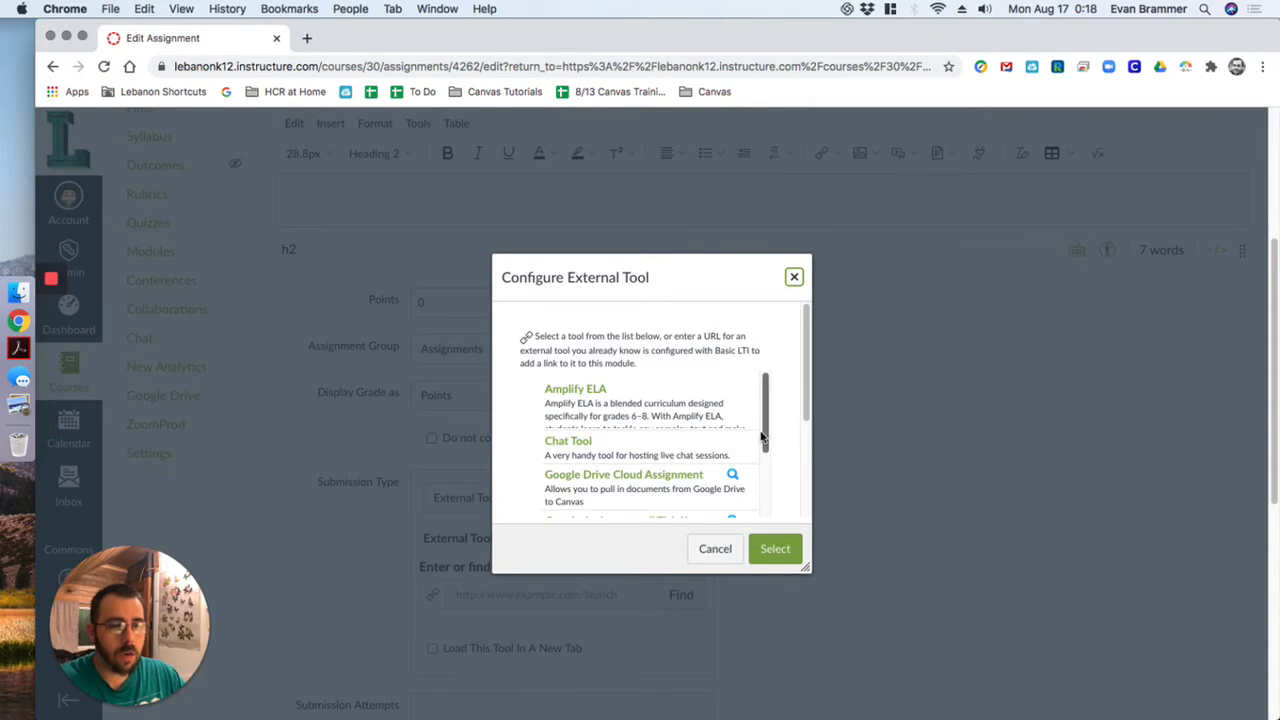
pyautogui.moveTo(764, 428)
pyautogui.mouseDown()
pyautogui.moveTo(765, 460)
pyautogui.moveTo(764, 437)
pyautogui.mouseUp()
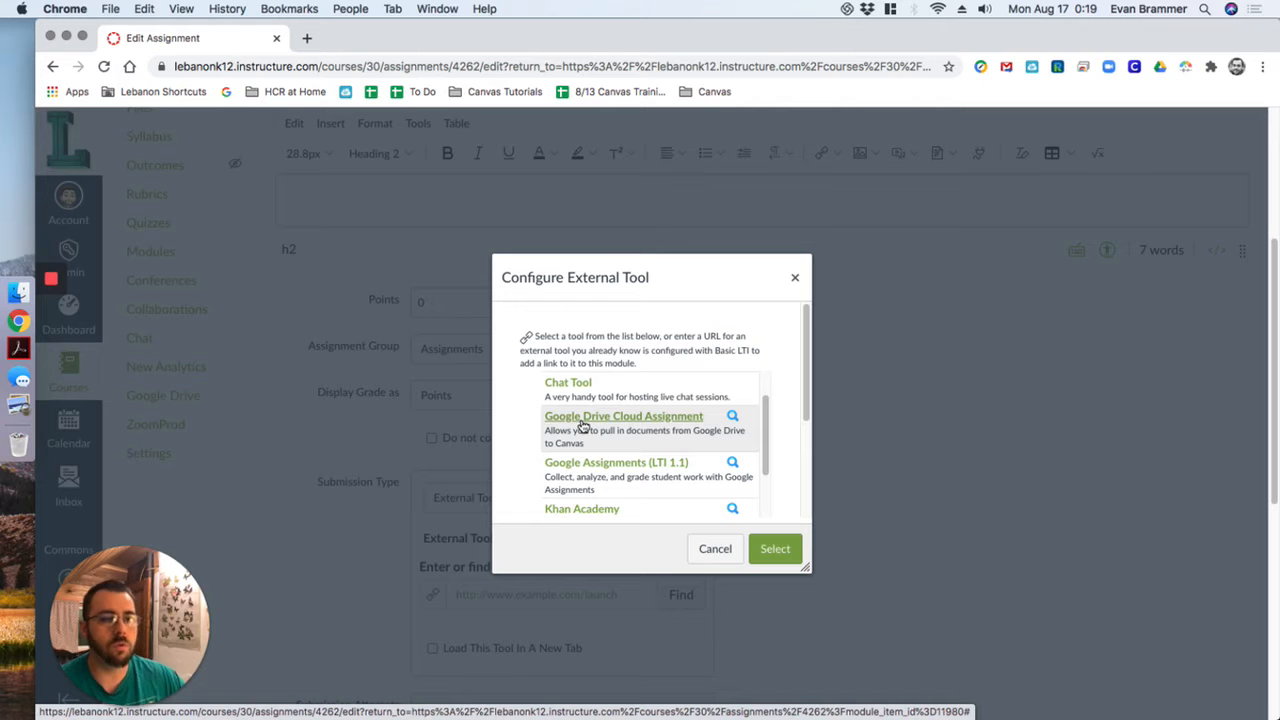
pyautogui.click(583, 427)
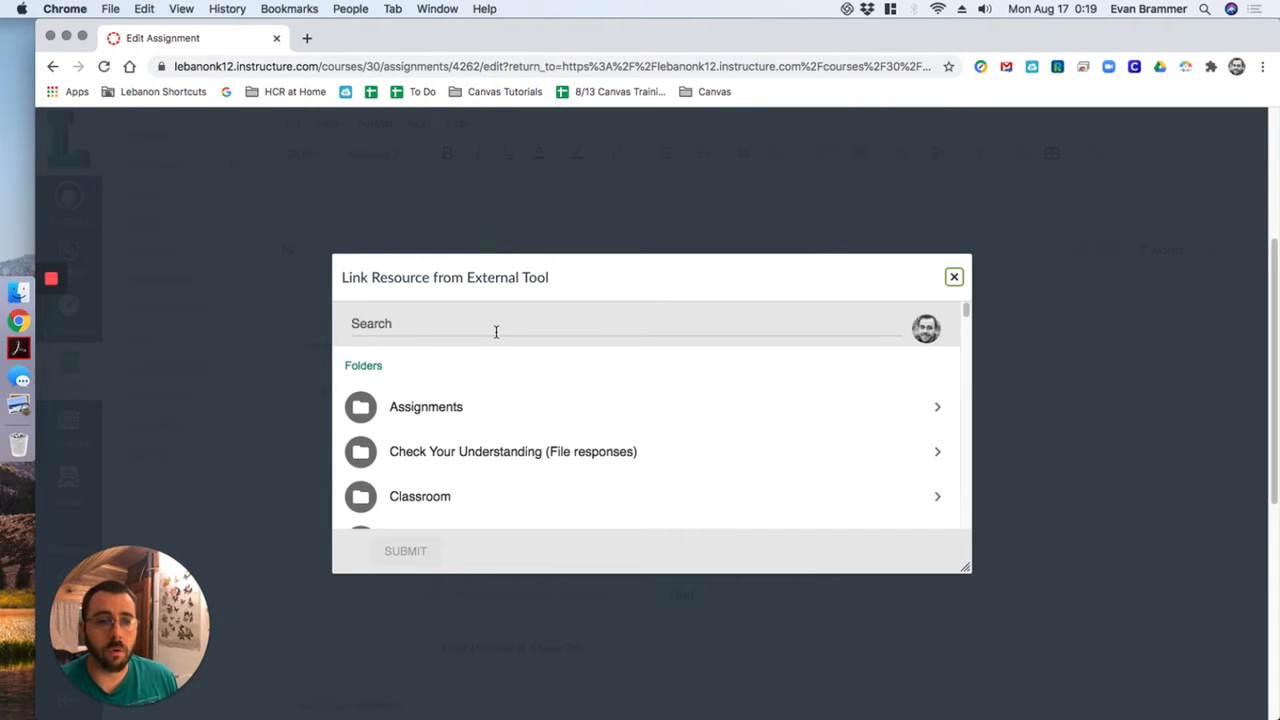
# Search the Google Drive files for "lab report template"
pyautogui.click(495, 331)
pyautogui.write('la')
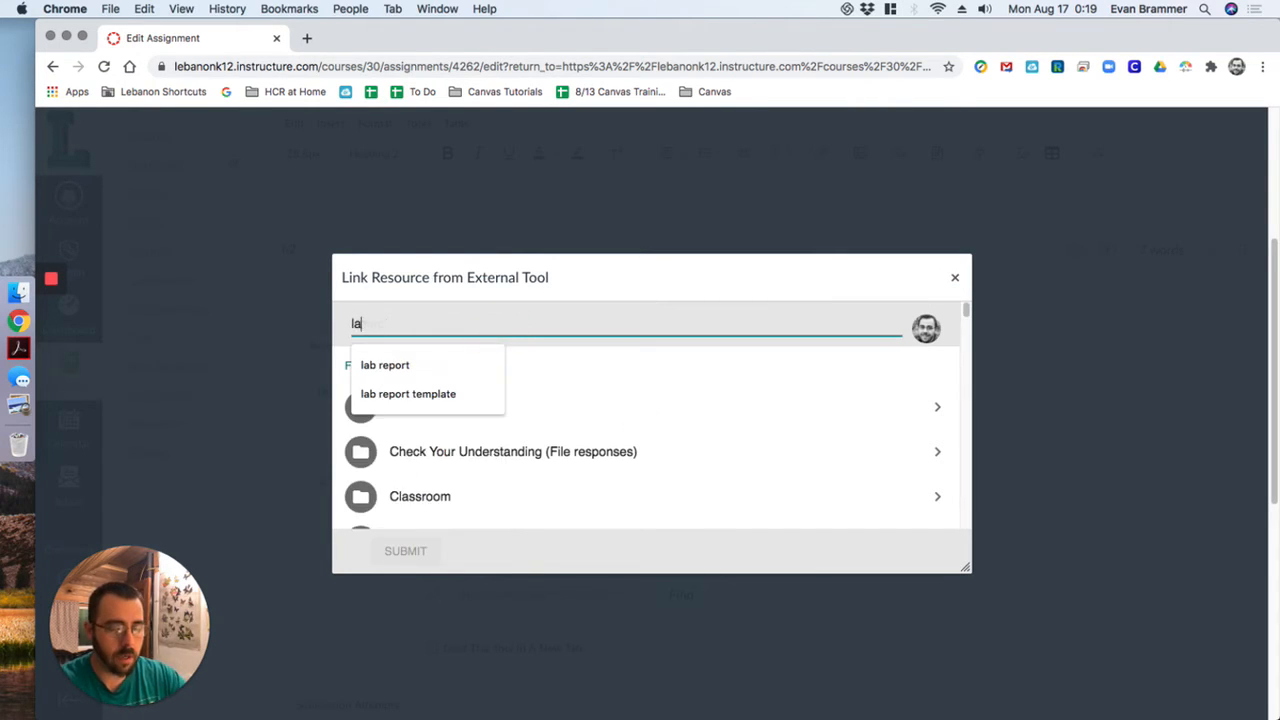
pyautogui.write('b report template')
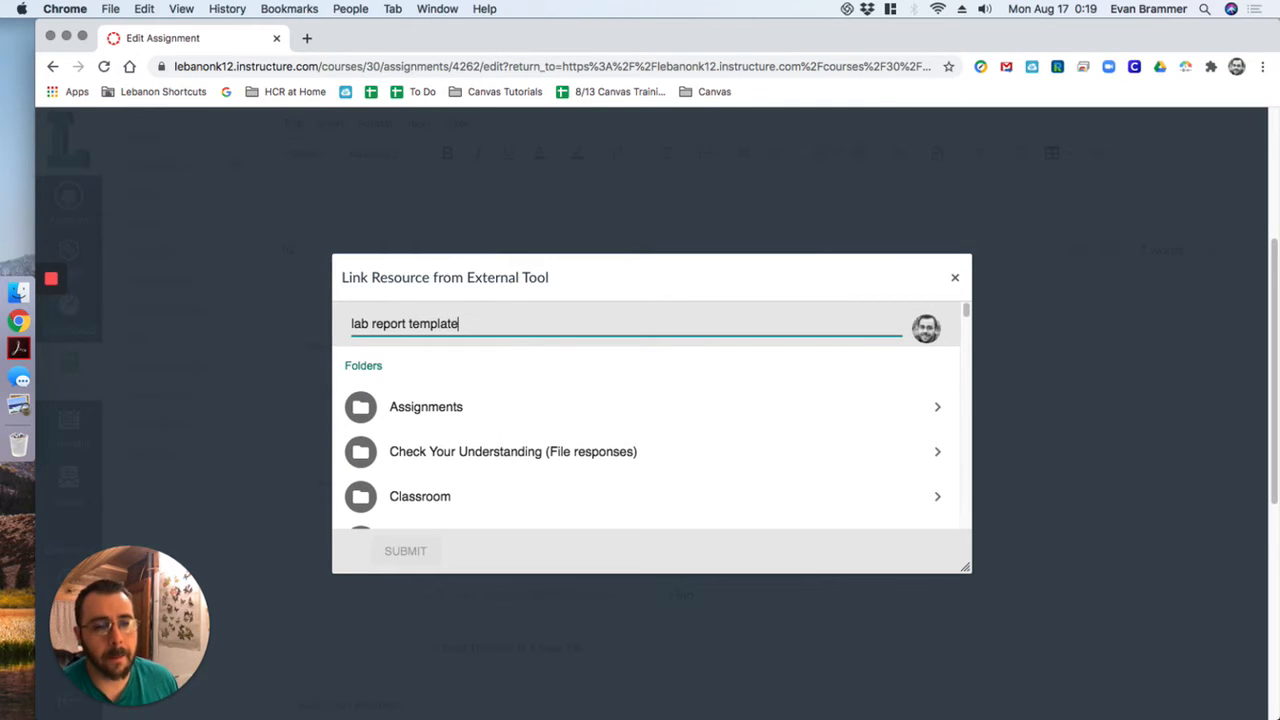
pyautogui.press('Return')
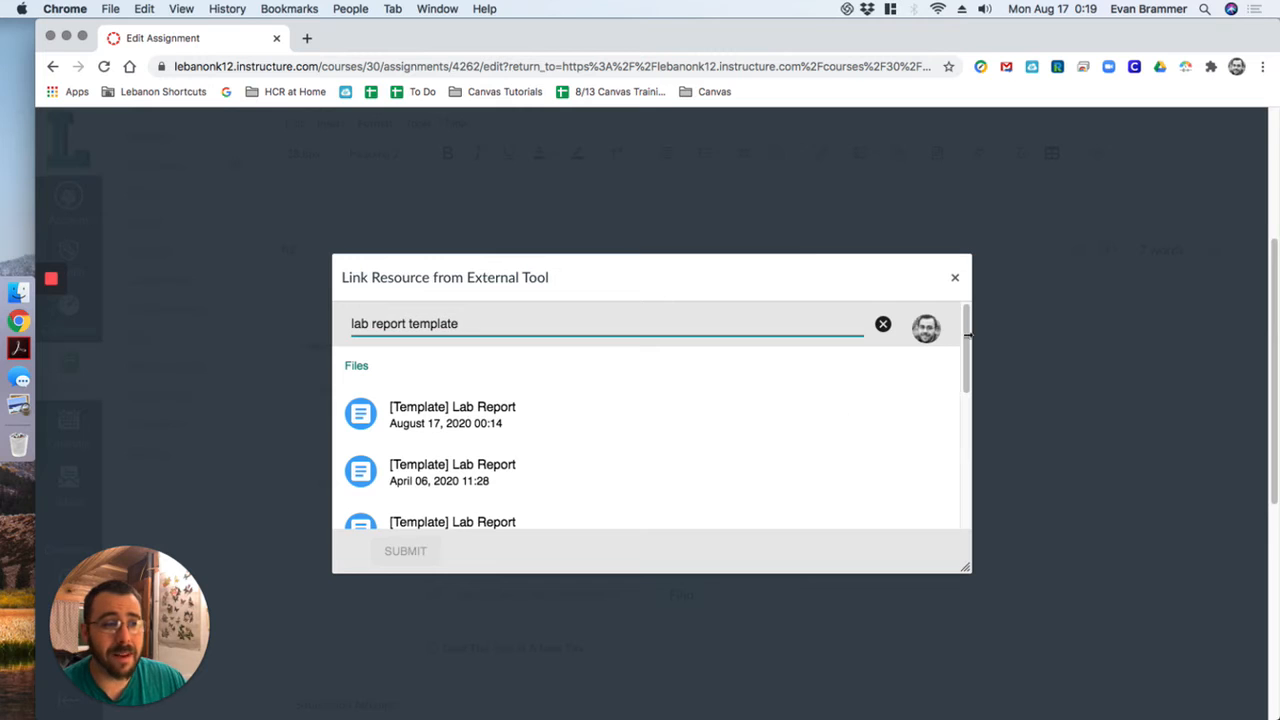
# Choose the "[Template] Lab Report" file dated August 17, 2020 00:14 and submit it as the linked resource
pyautogui.moveTo(965, 345); pyautogui.dragTo(945, 372)
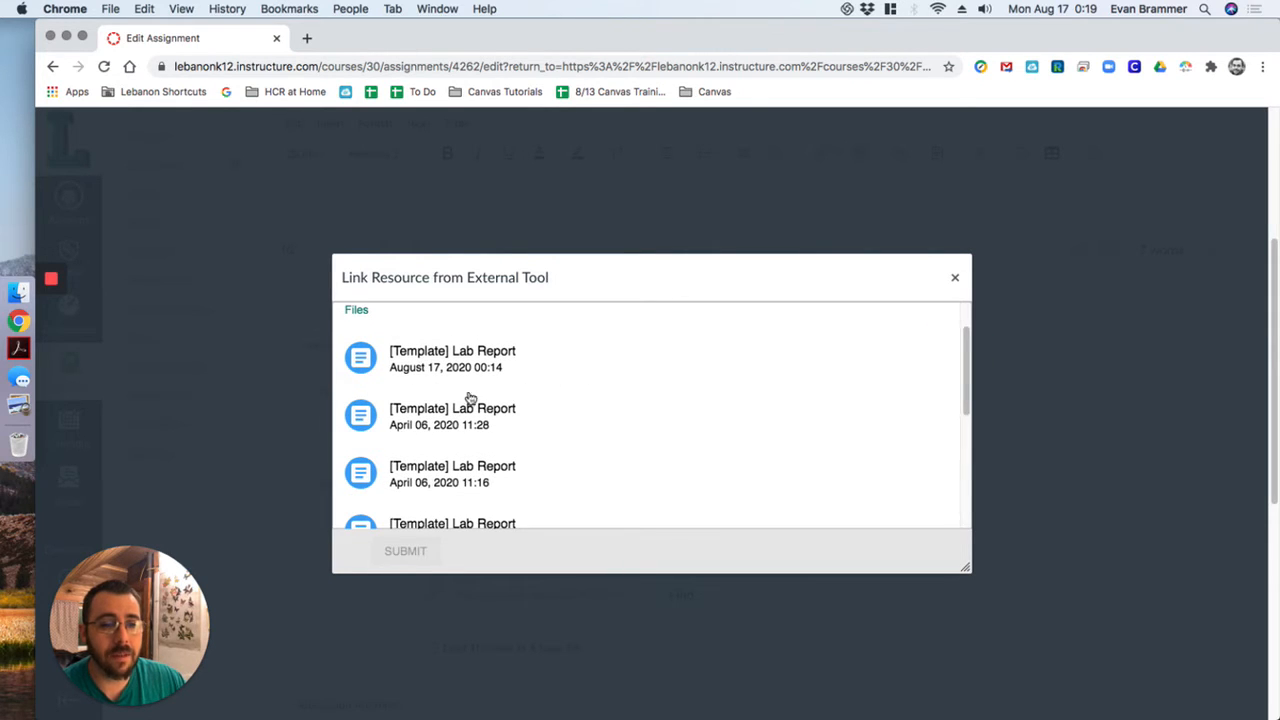
pyautogui.scroll(-1, 553, 425)
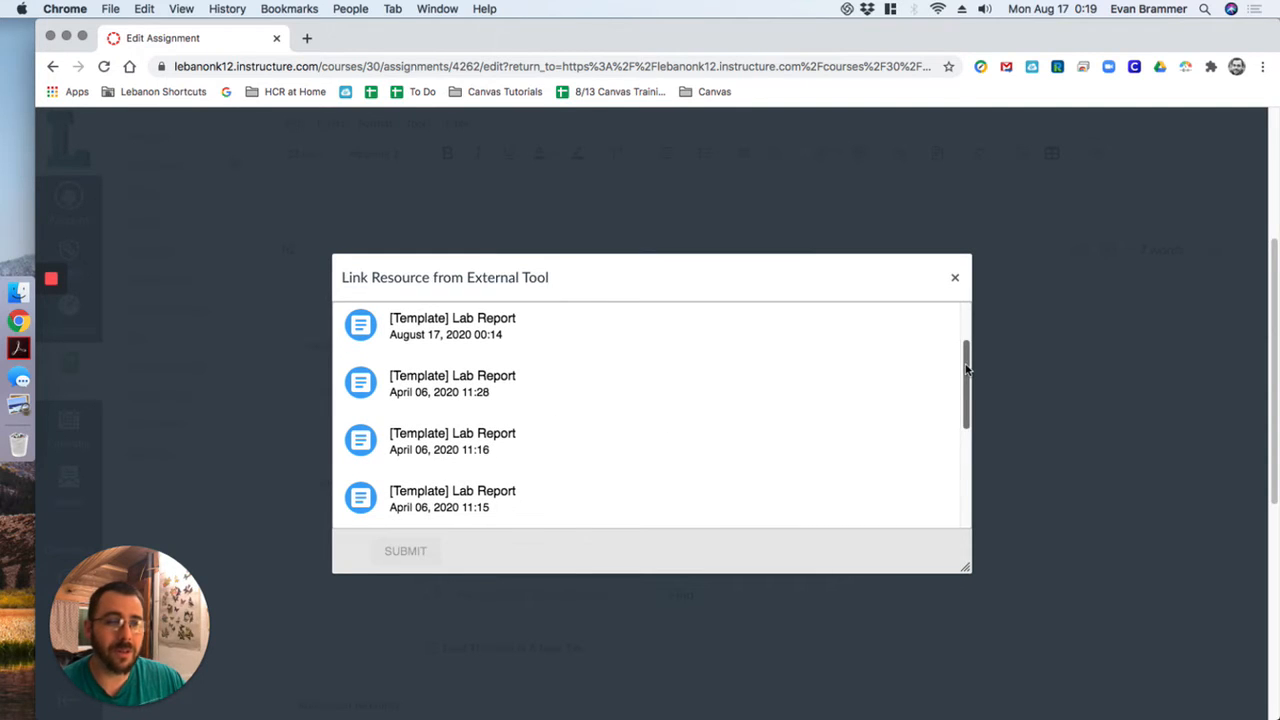
pyautogui.moveTo(966, 370); pyautogui.dragTo(971, 343)
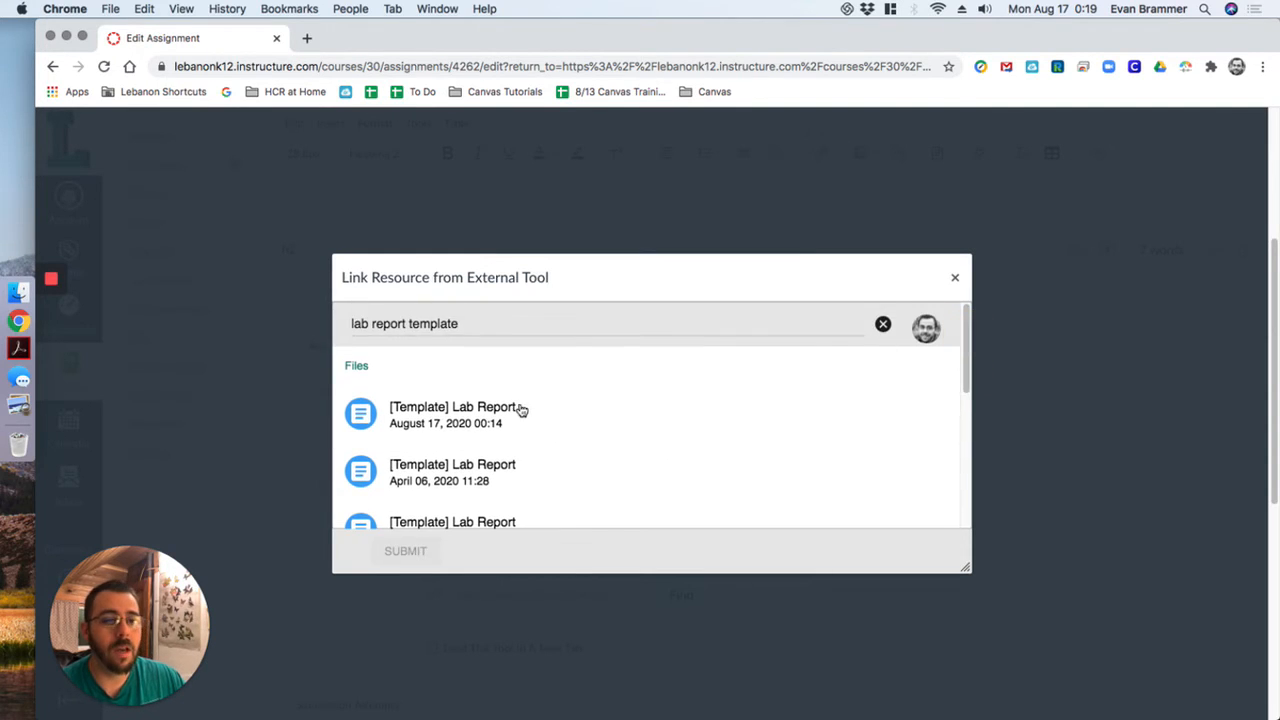
pyautogui.click(438, 416)
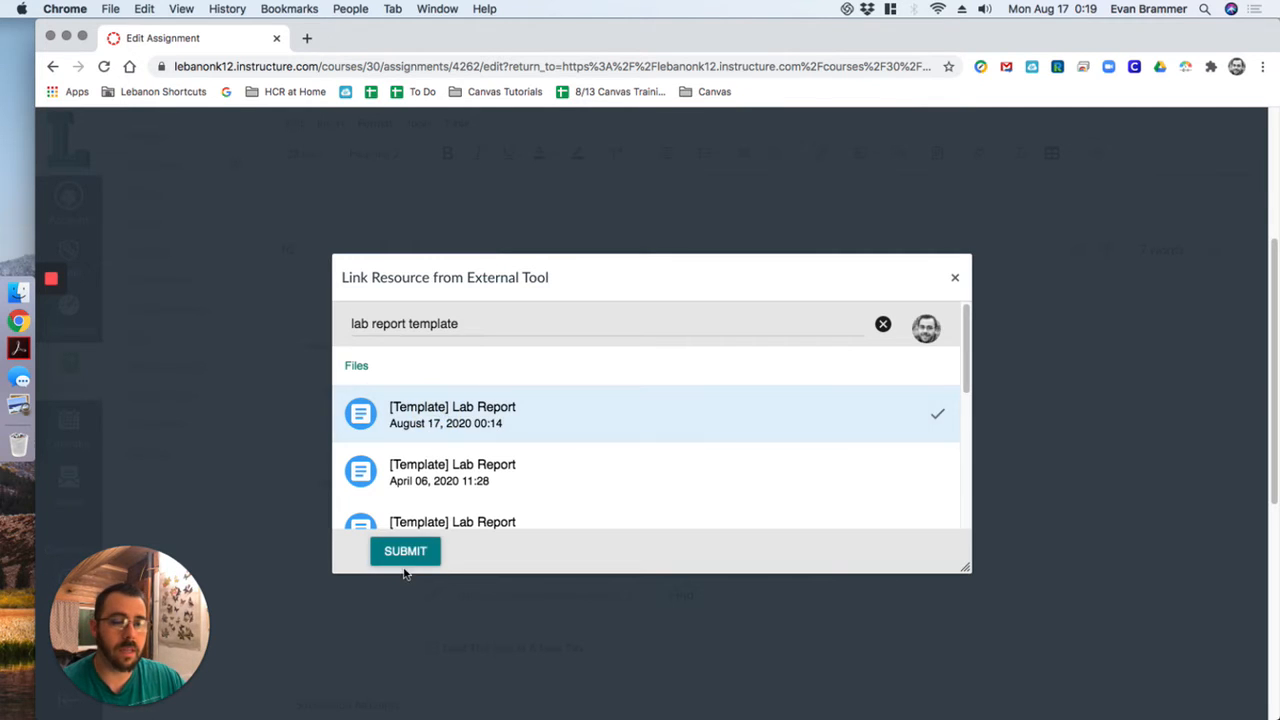
pyautogui.click(407, 558)
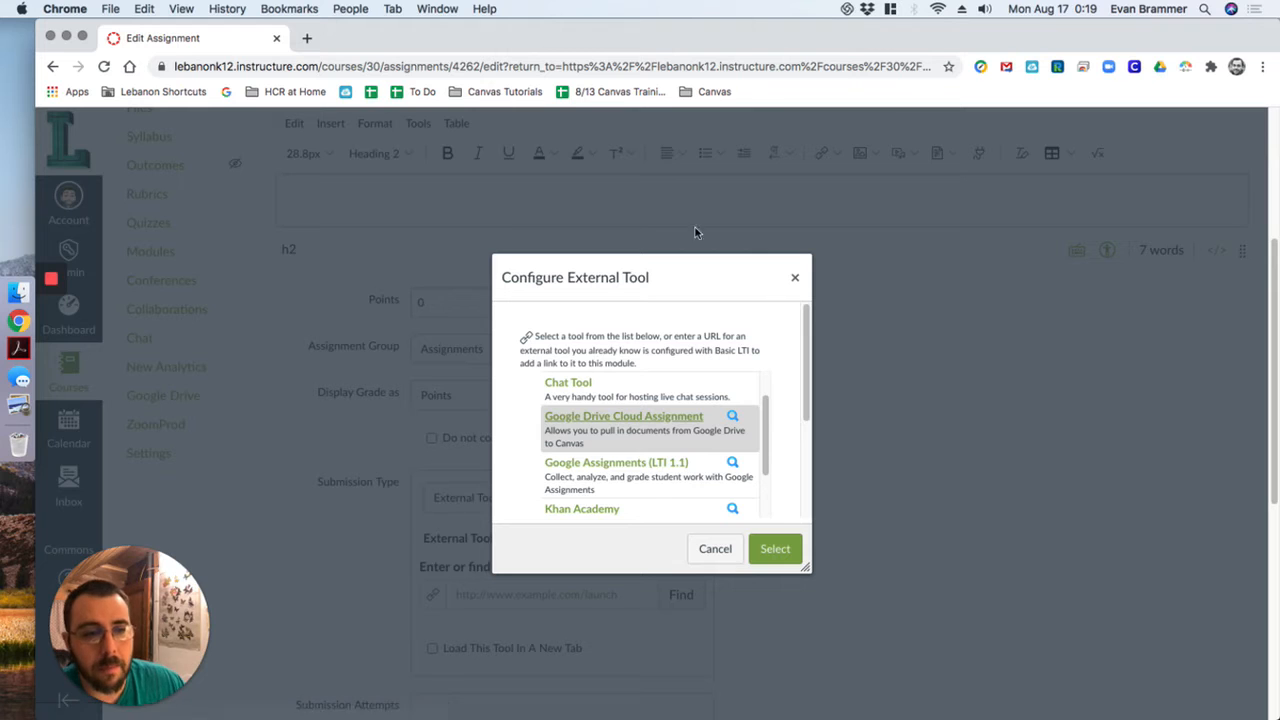
# Confirm the external tool selection and save the assignment
pyautogui.click(762, 555)
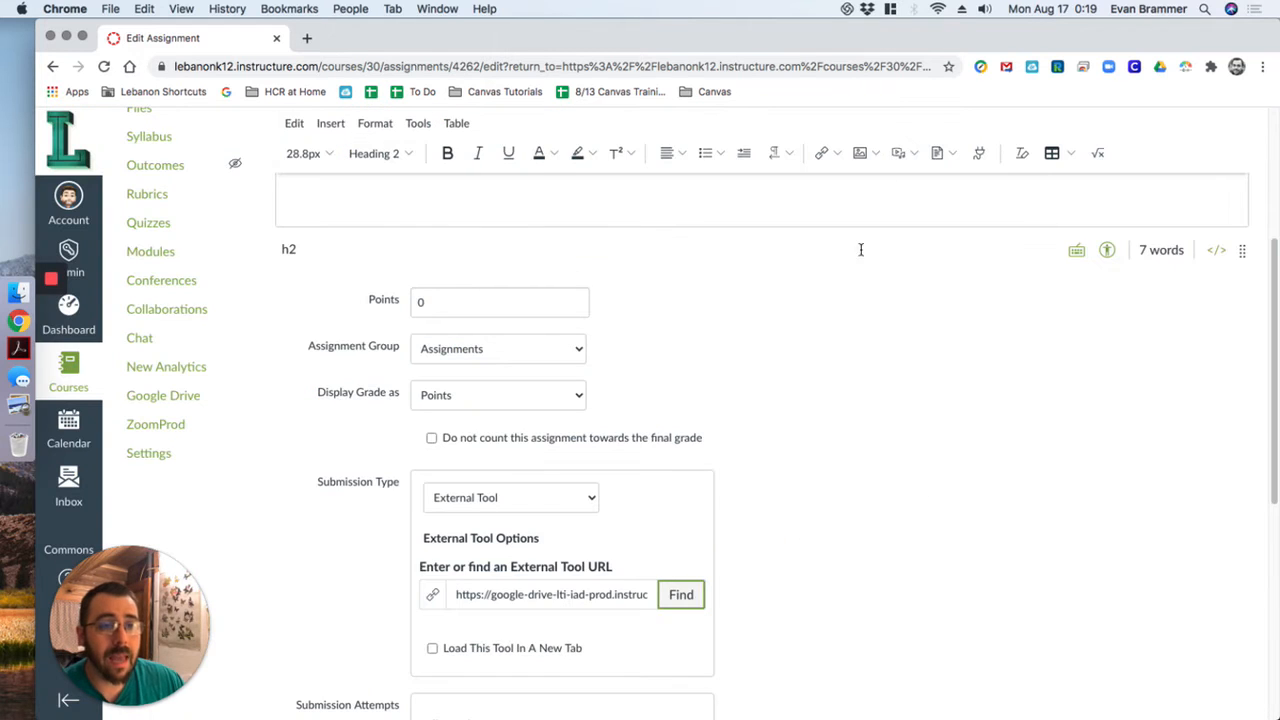
pyautogui.moveTo(1274, 368); pyautogui.dragTo(1269, 617)
pyautogui.click(1212, 651)
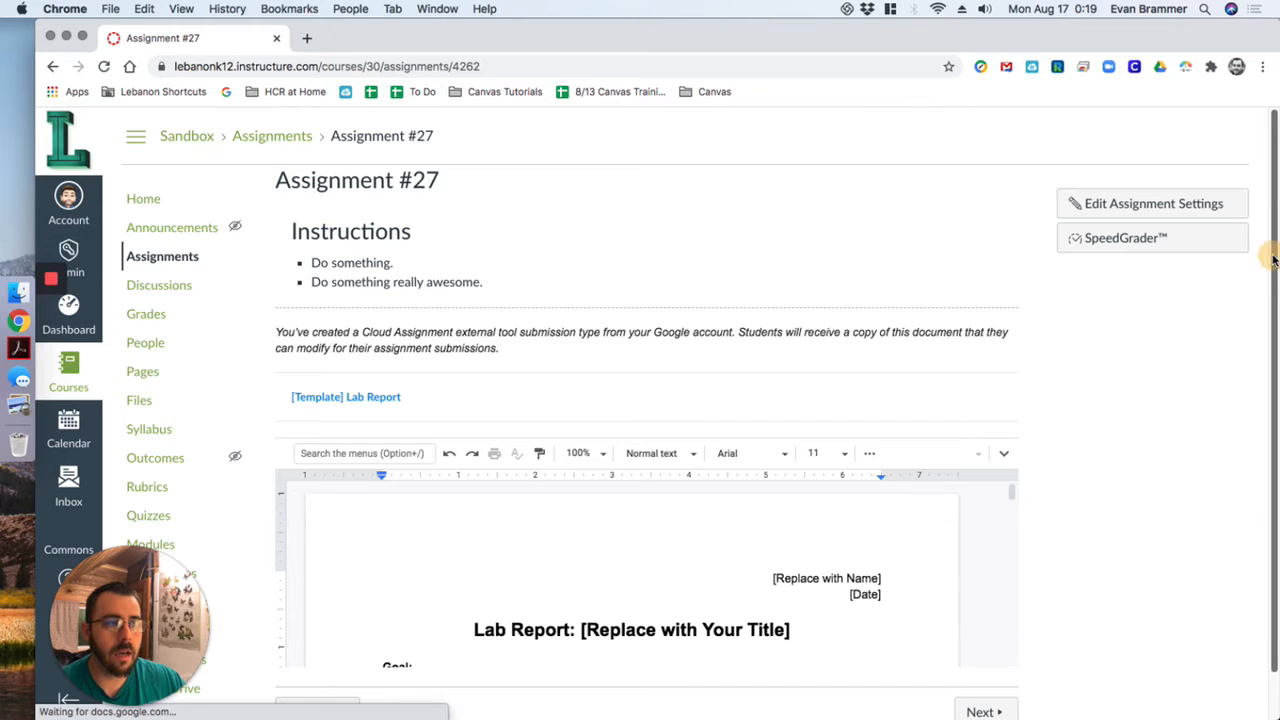
# Review the saved assignment page, including the note about student copies and the embedded lab report document
pyautogui.moveTo(1266, 251); pyautogui.dragTo(1266, 351)
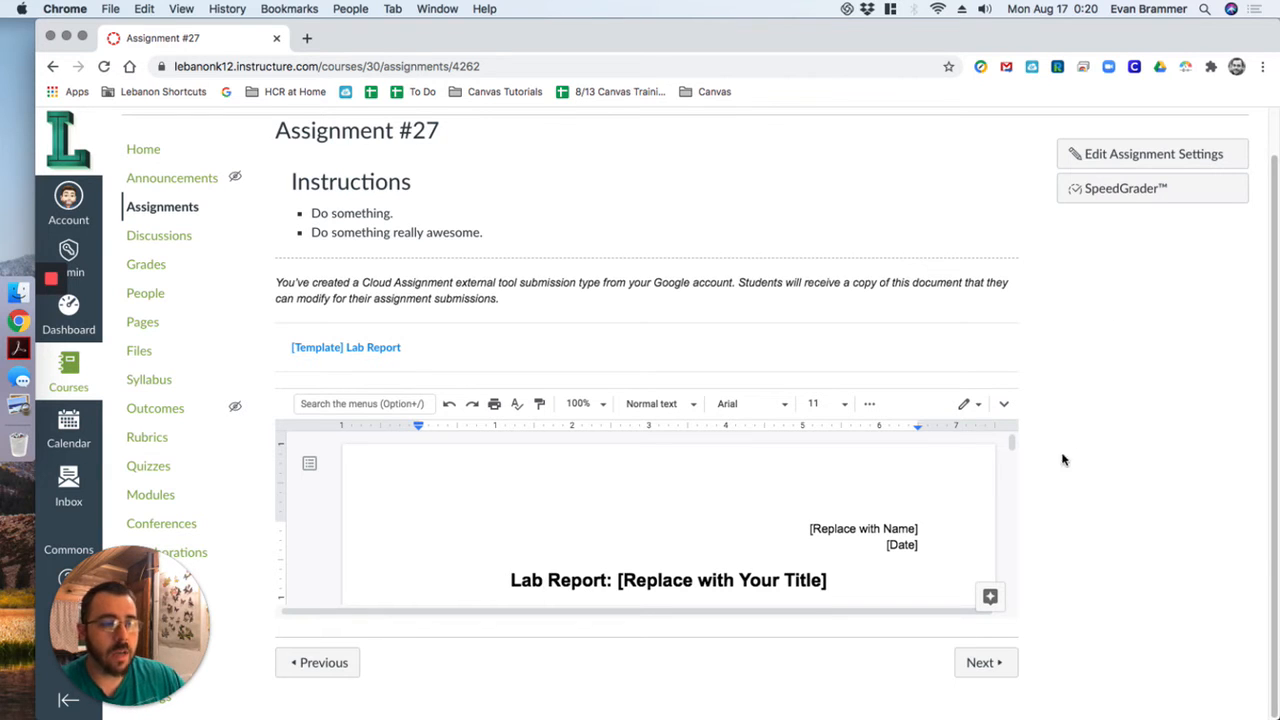
pyautogui.scroll(-3, 1014, 443)
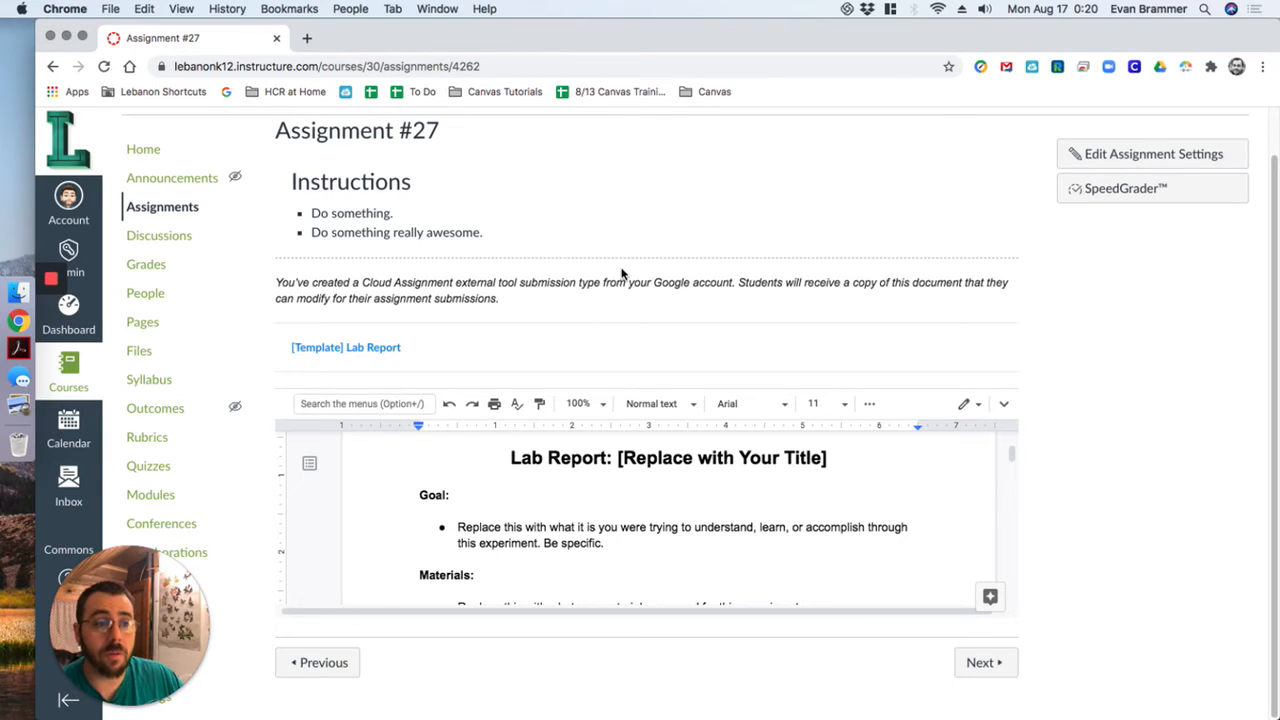
pyautogui.moveTo(743, 280); pyautogui.dragTo(532, 300)
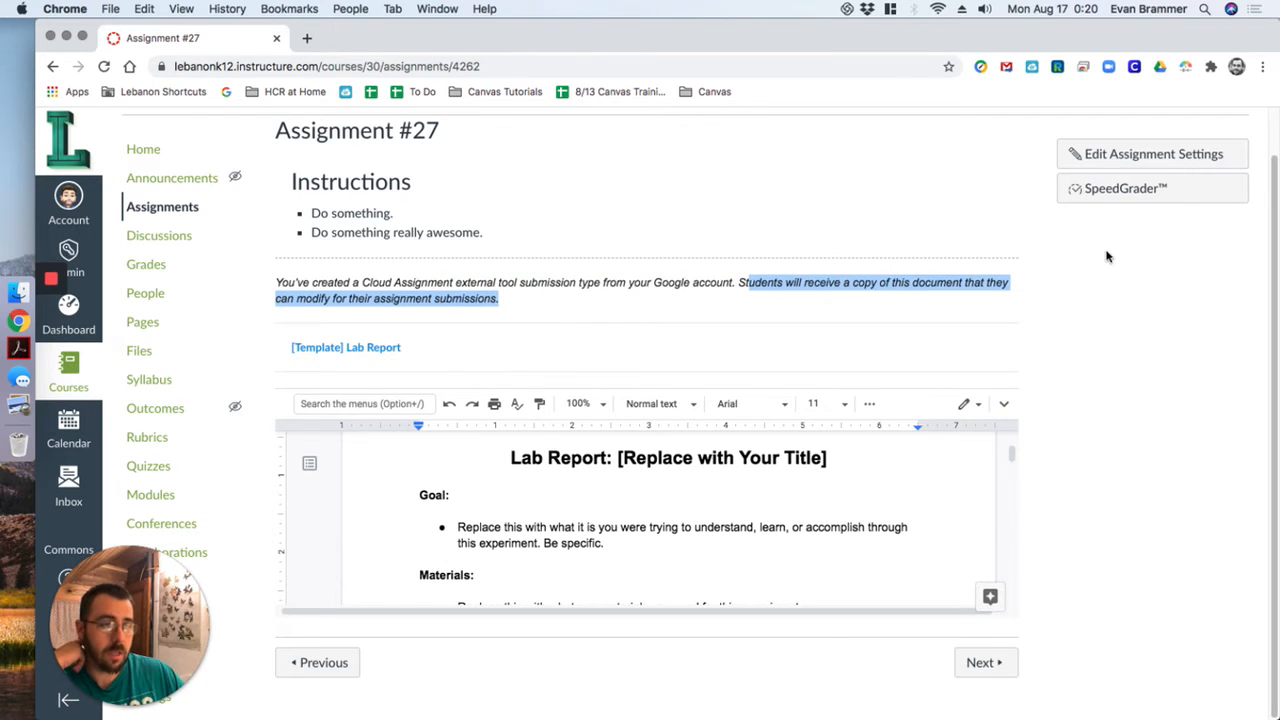
pyautogui.scroll(1, 990, 300)
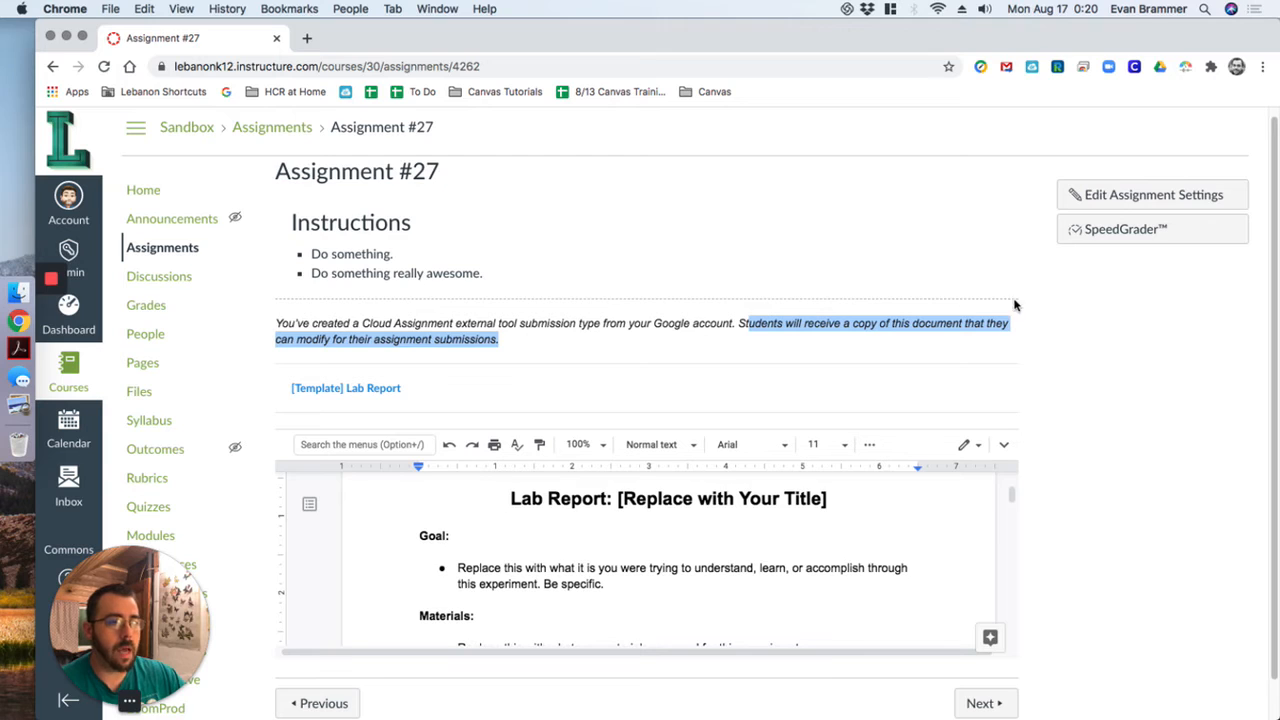
pyautogui.click(1120, 444)
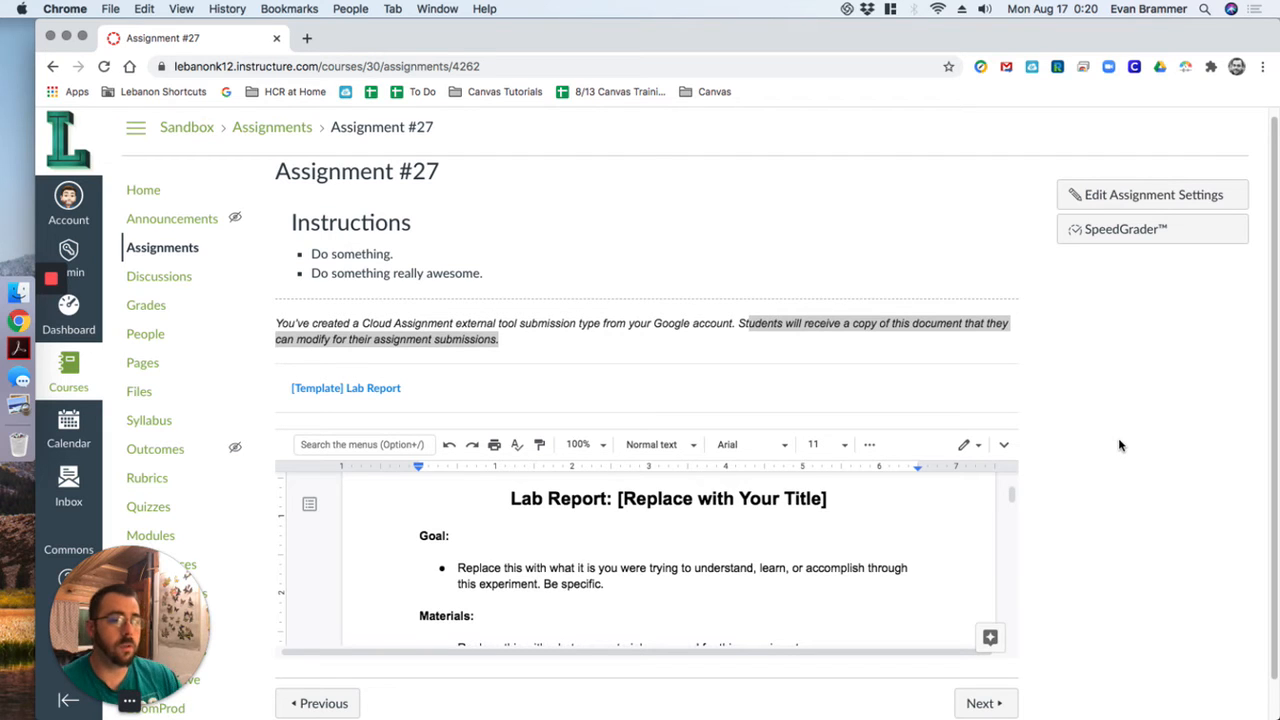
pyautogui.scroll(-2, 1262, 245)
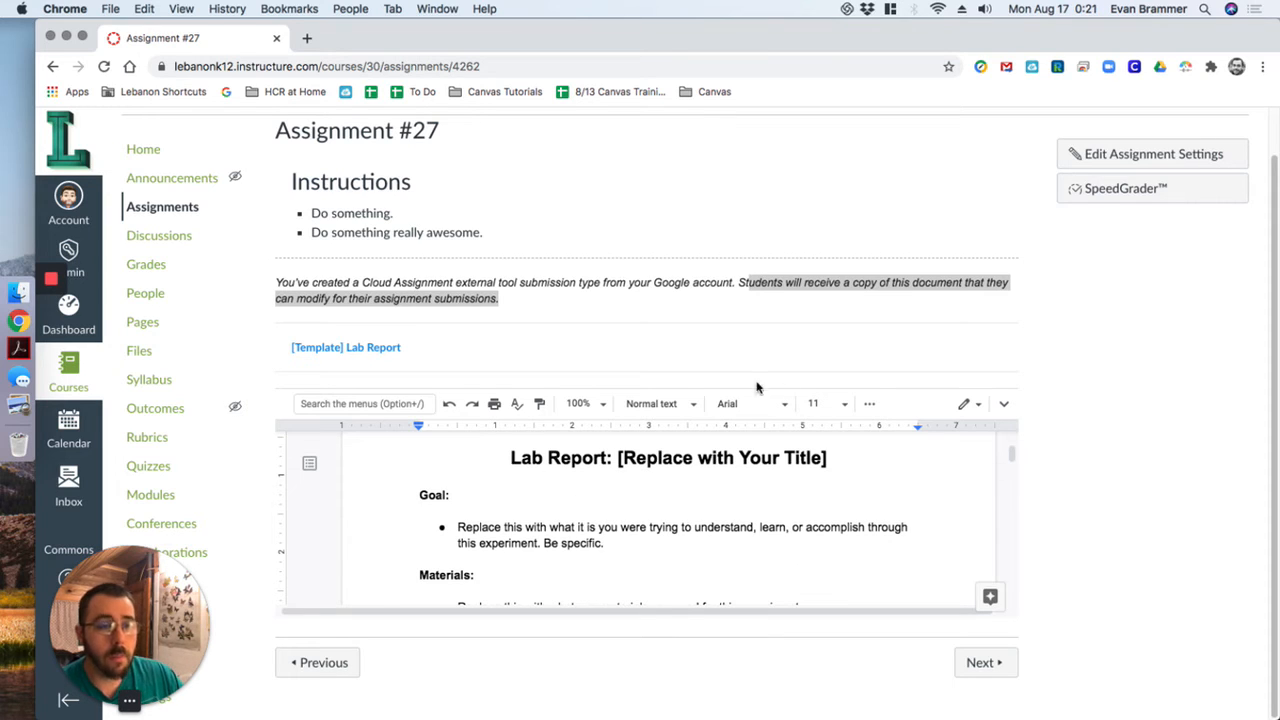
# Add a new line reading "Hello world!" between the Goal bullet and the Materials heading in the embedded document
pyautogui.scroll(-1, 598, 450)
pyautogui.click(637, 534)
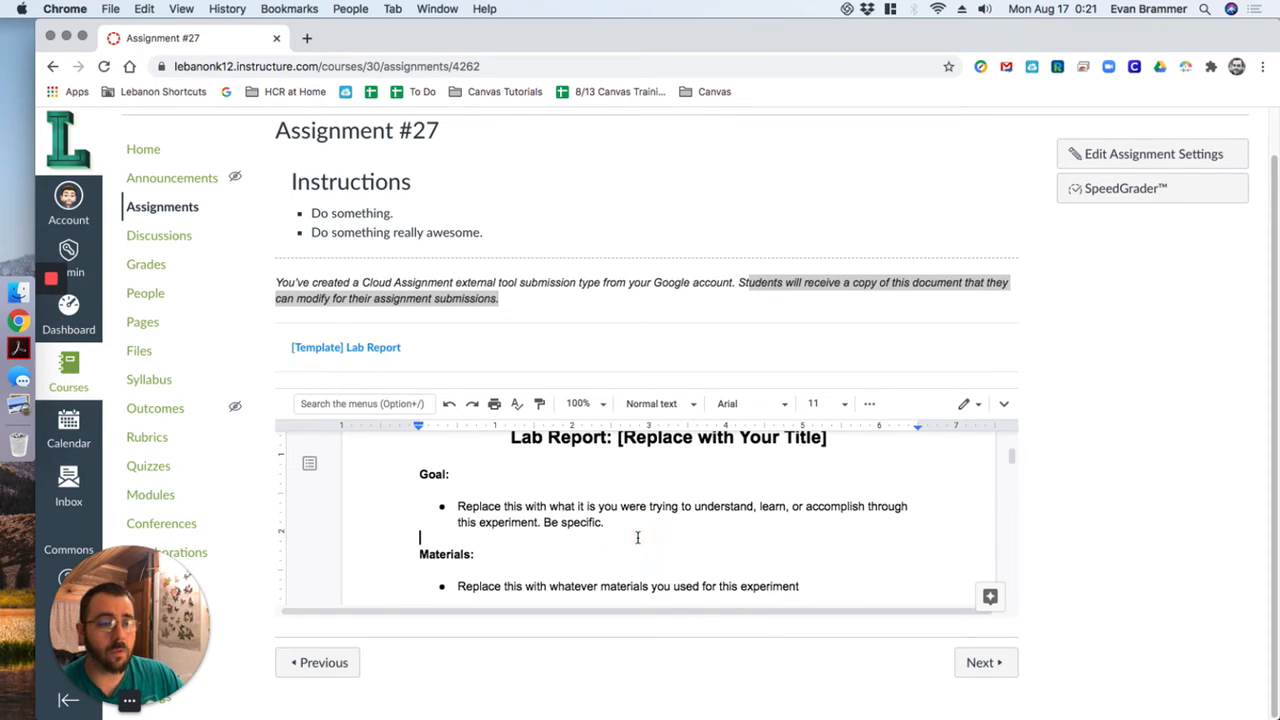
pyautogui.press('Return')
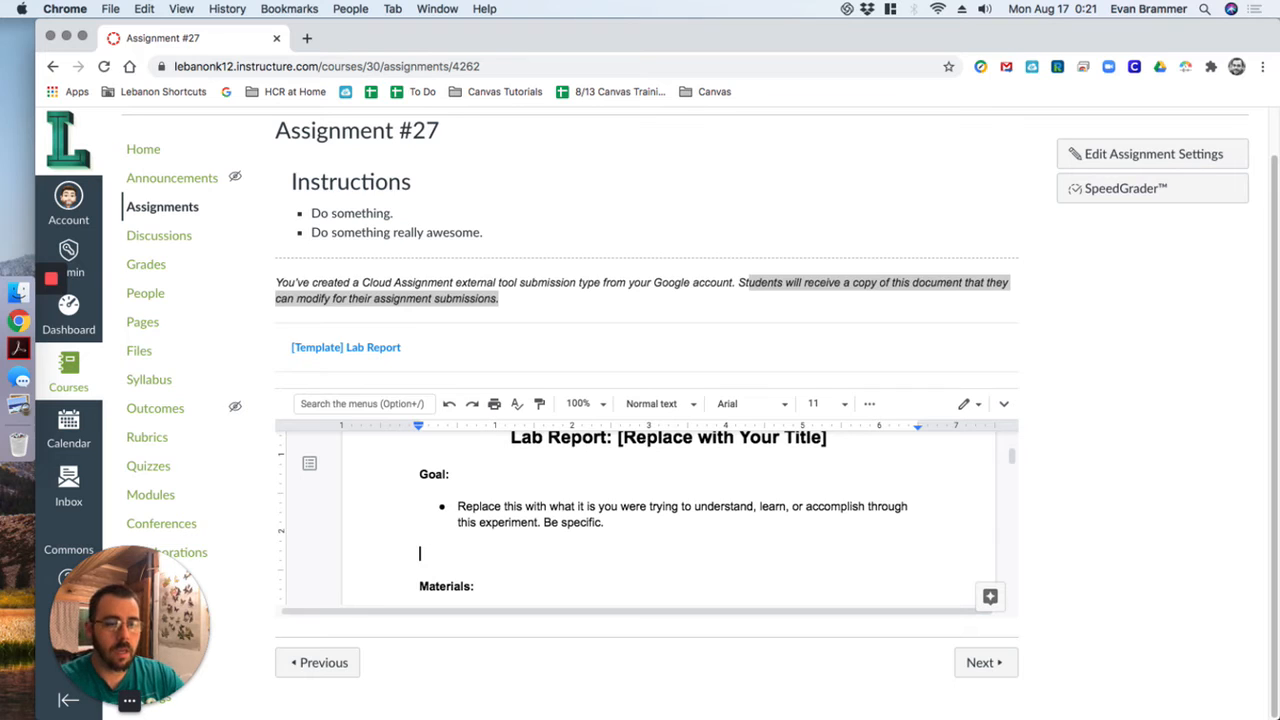
pyautogui.write('Hello wor')
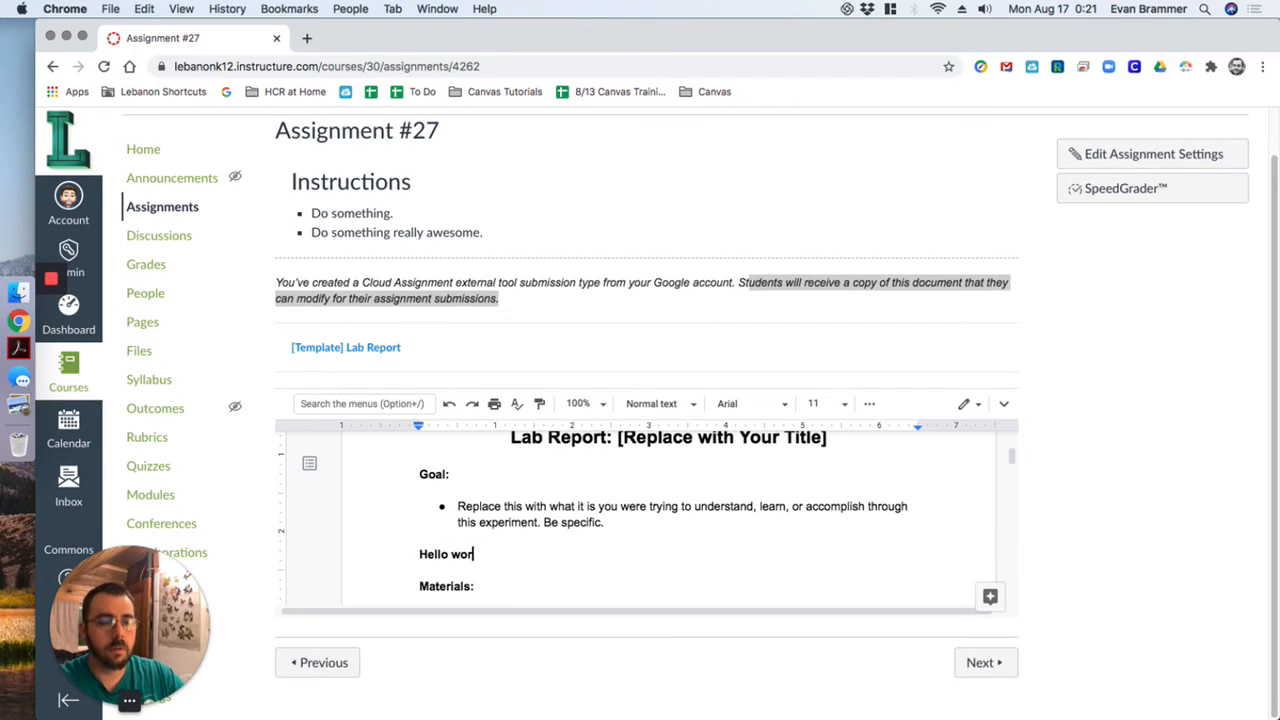
pyautogui.write('ld!')
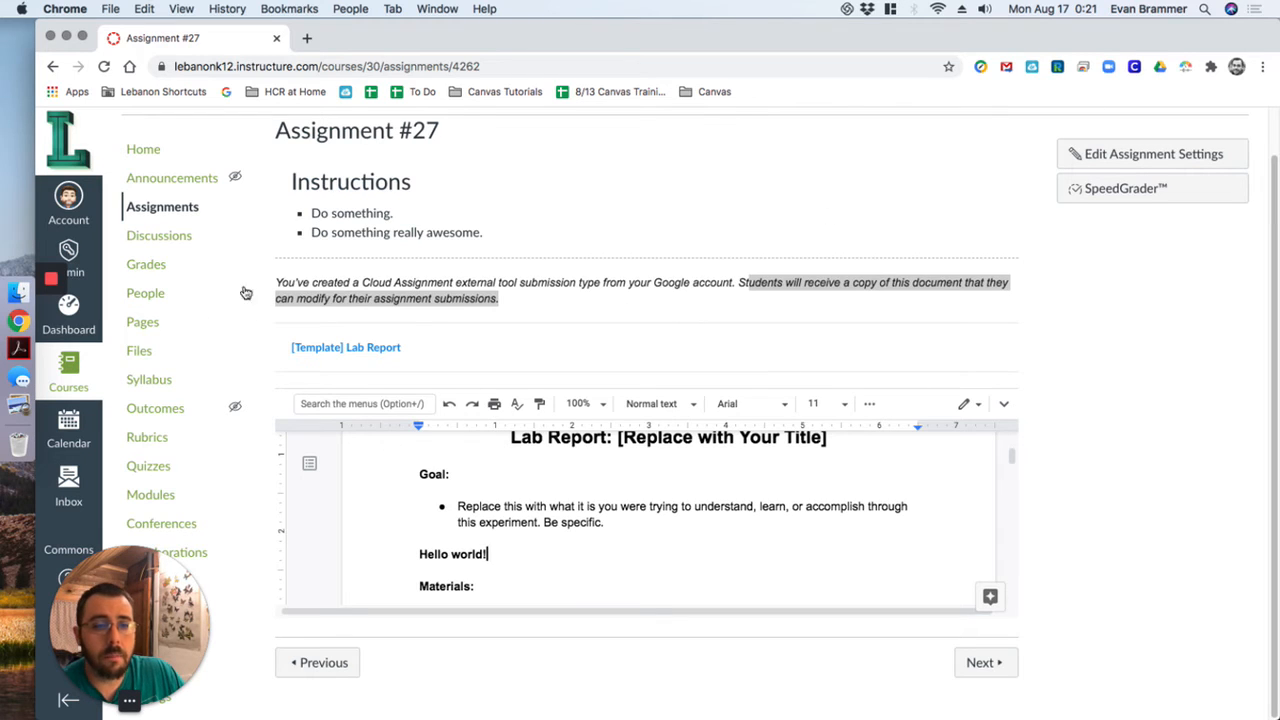
# Open the linked "[Template] Lab Report" in Google Docs to check the "Hello world!" line, and return to the assignment page
pyautogui.click(352, 347)
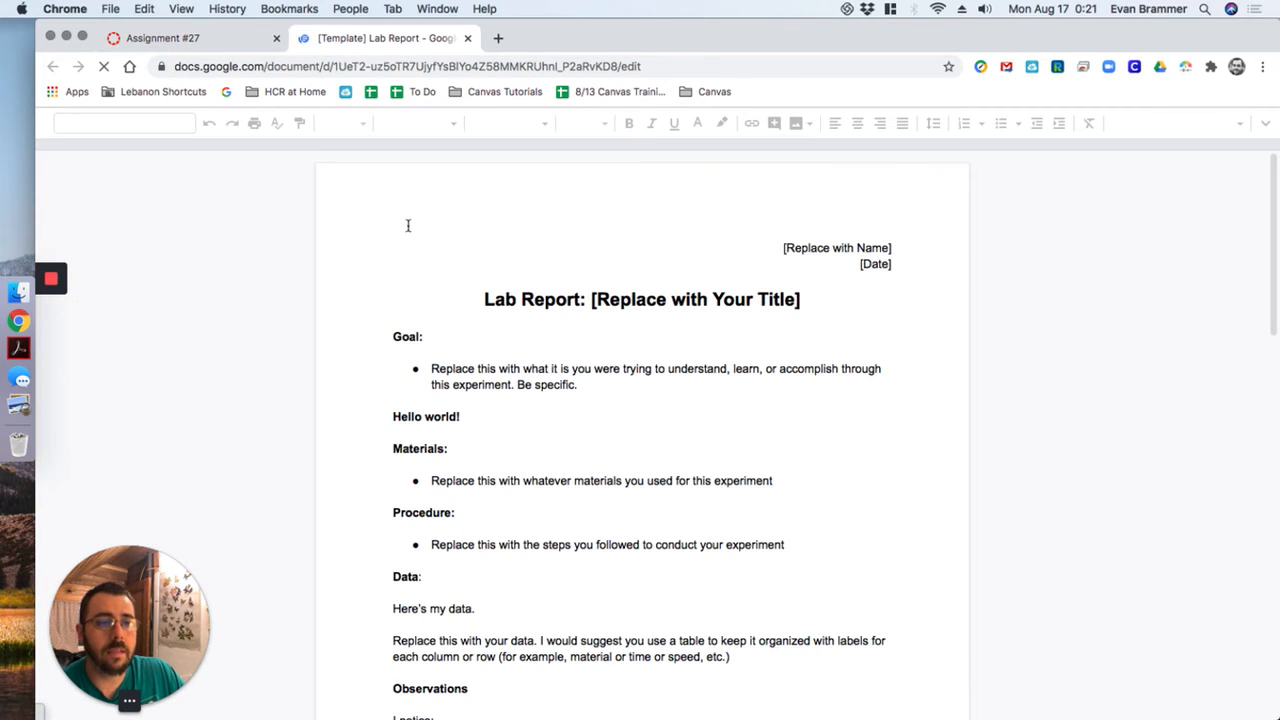
pyautogui.scroll(-1, 578, 246)
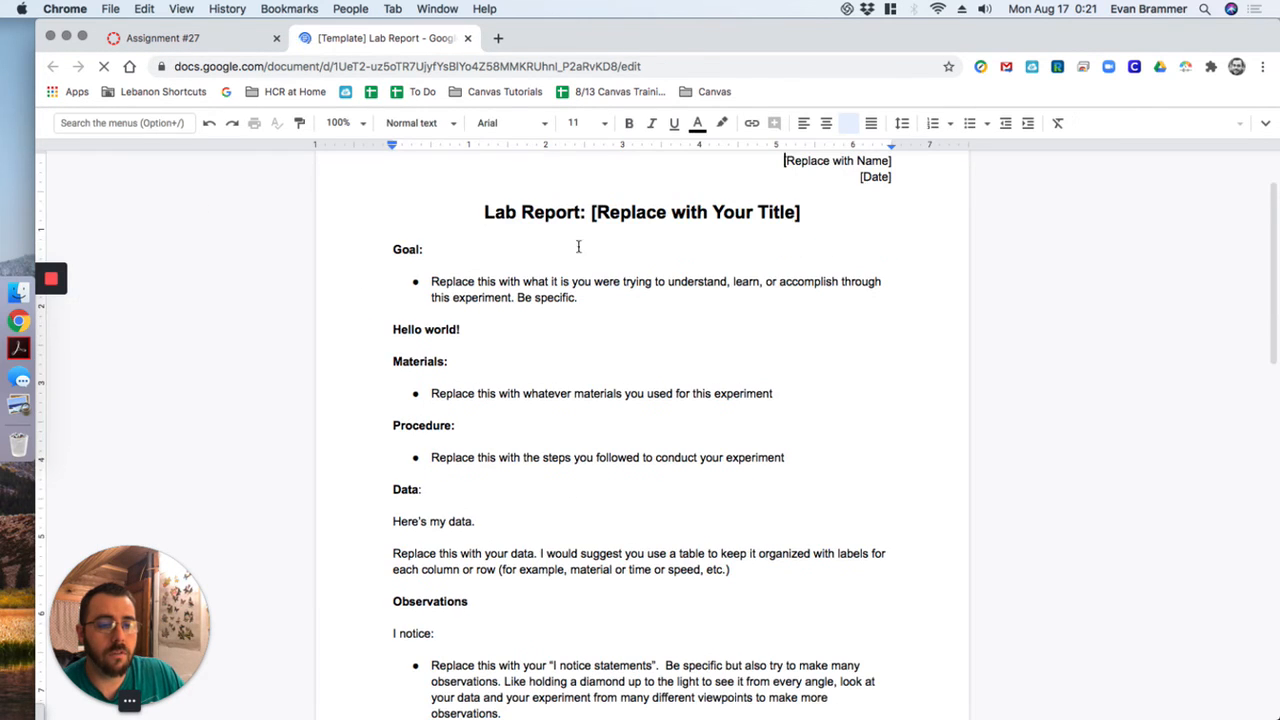
pyautogui.moveTo(372, 317)
pyautogui.mouseDown()
pyautogui.moveTo(489, 330)
pyautogui.moveTo(372, 331)
pyautogui.mouseUp()
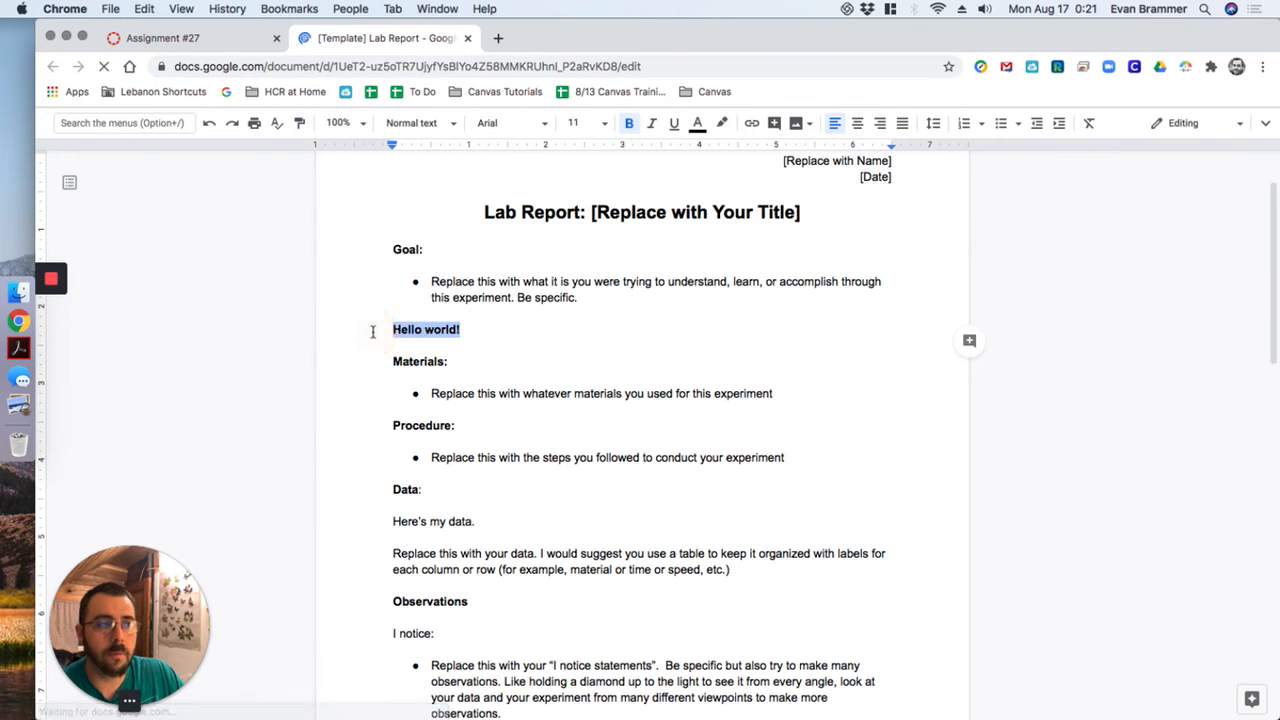
pyautogui.click(195, 40)
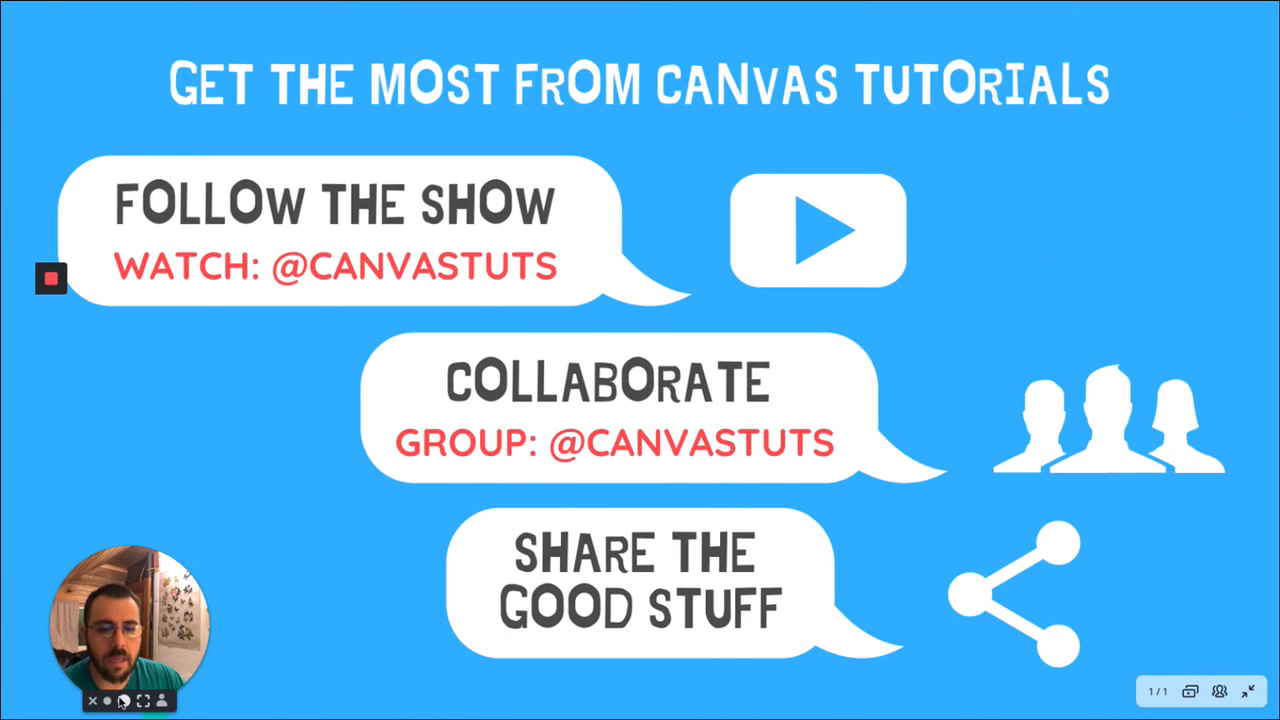
pyautogui.click(124, 702)
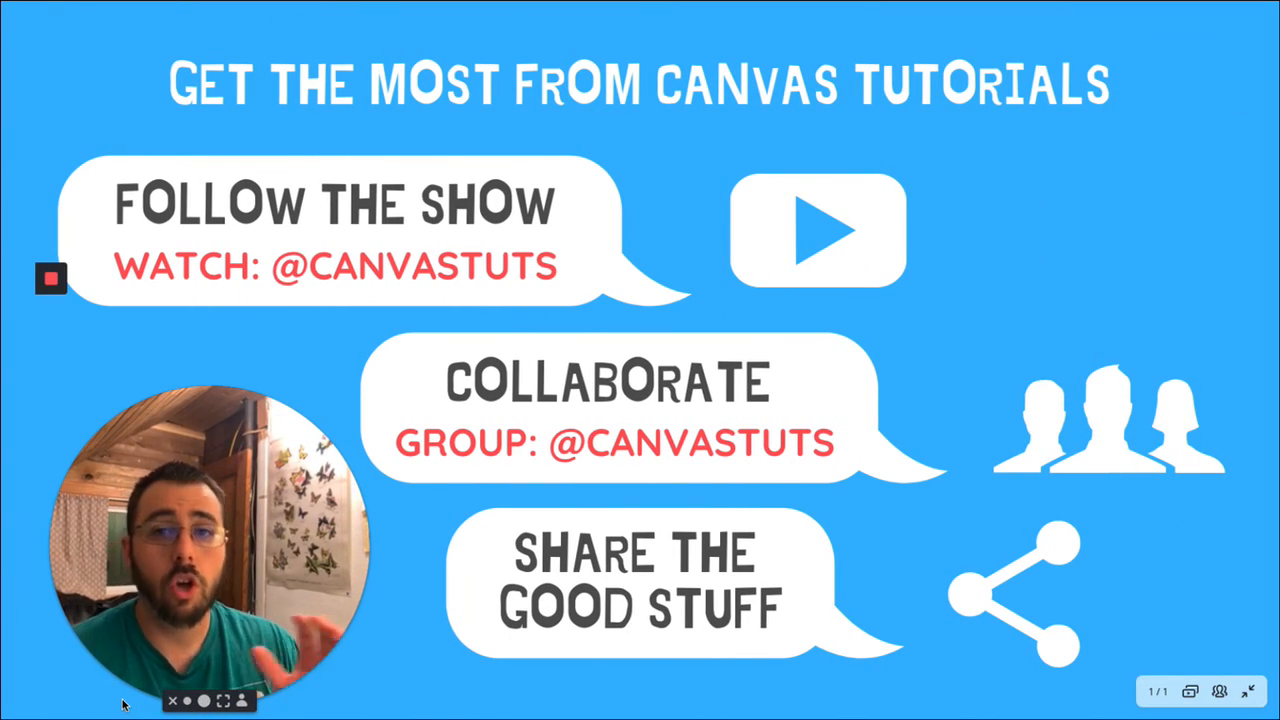